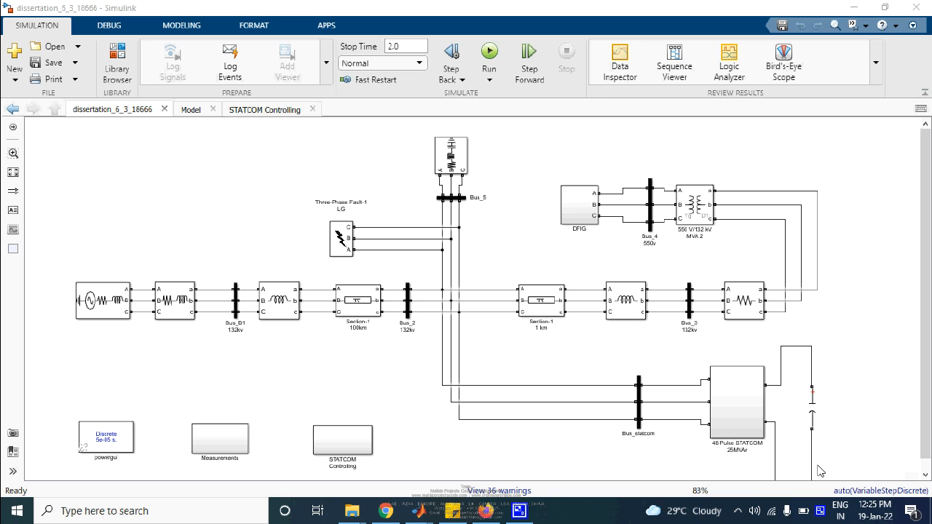
Step: Open the DFIG subsystem, examine the contents of its MPPT block, and return to the DFIG level
{"action": "right_click", "coordinate": [820, 510]}
{"action": "left_click", "coordinate": [843, 448]}
{"action": "double_click", "coordinate": [583, 207]}
{"action": "left_click", "coordinate": [512, 235]}
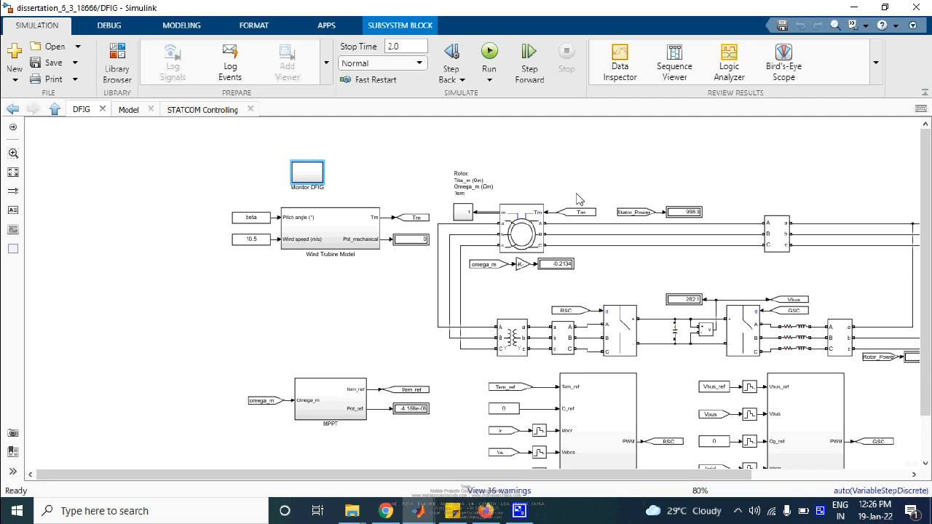
{"action": "double_click", "coordinate": [324, 405]}
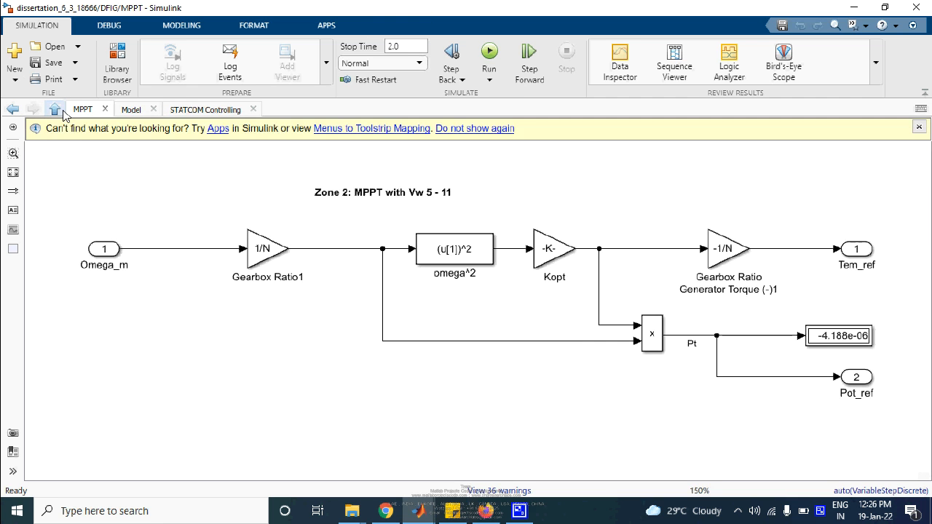
{"action": "left_click", "coordinate": [54, 110]}
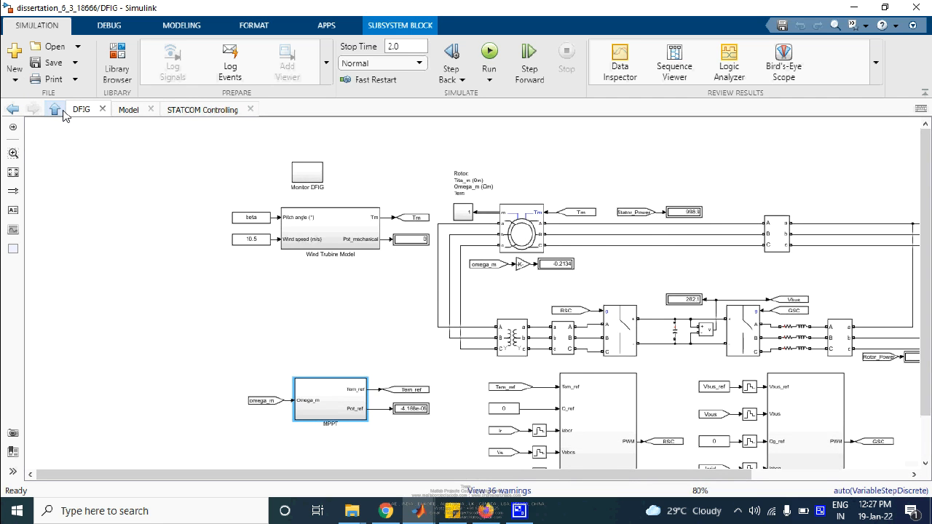
Step: Examine the rotor-side and grid-side PWM control subsystems inside the DFIG model, returning to the DFIG level after each
{"action": "scroll", "coordinate": [555, 370], "scroll_direction": "down", "scroll_amount": 1}
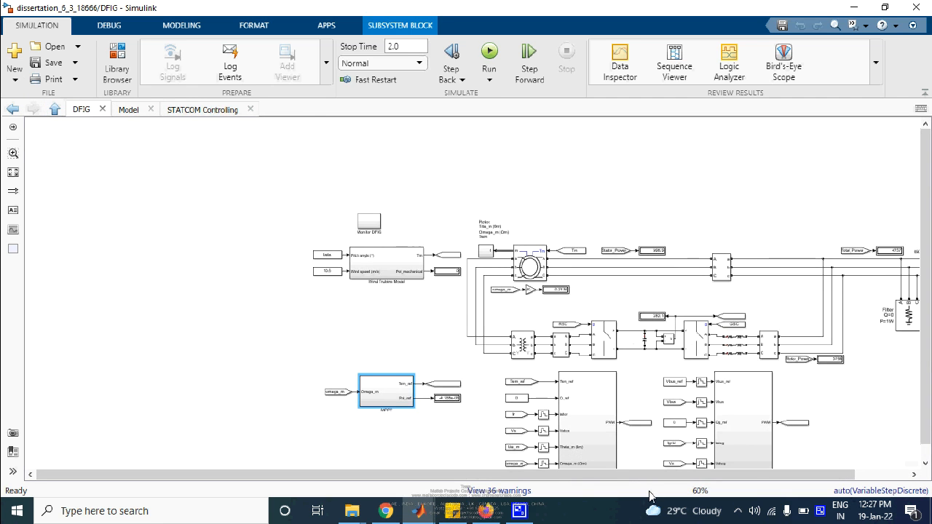
{"action": "scroll", "coordinate": [535, 375], "scroll_direction": "up", "scroll_amount": 2}
{"action": "double_click", "coordinate": [620, 427]}
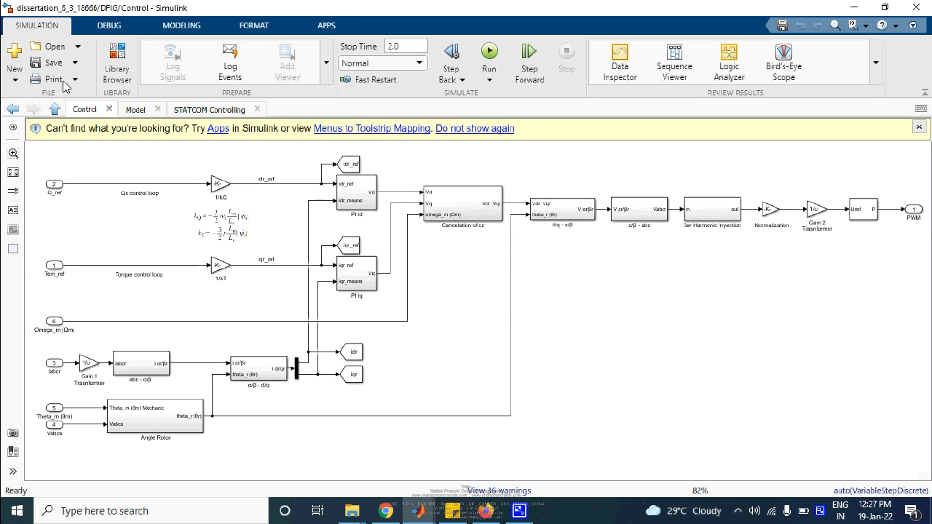
{"action": "left_click", "coordinate": [55, 108]}
{"action": "double_click", "coordinate": [863, 372]}
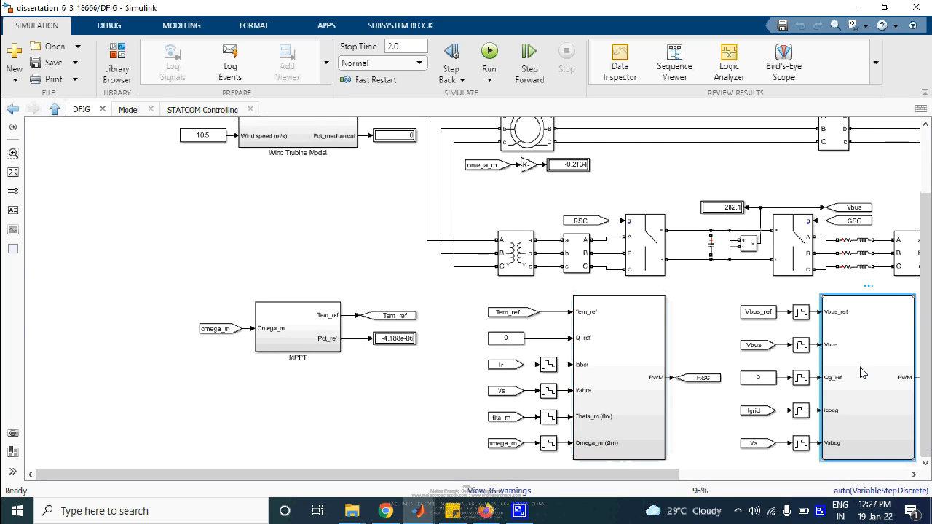
{"action": "left_click", "coordinate": [55, 108]}
Step: Open the Monitor DFIG subsystem and view the turbine, rotor side control and grid side control scopes, closing each one
{"action": "double_click", "coordinate": [361, 166]}
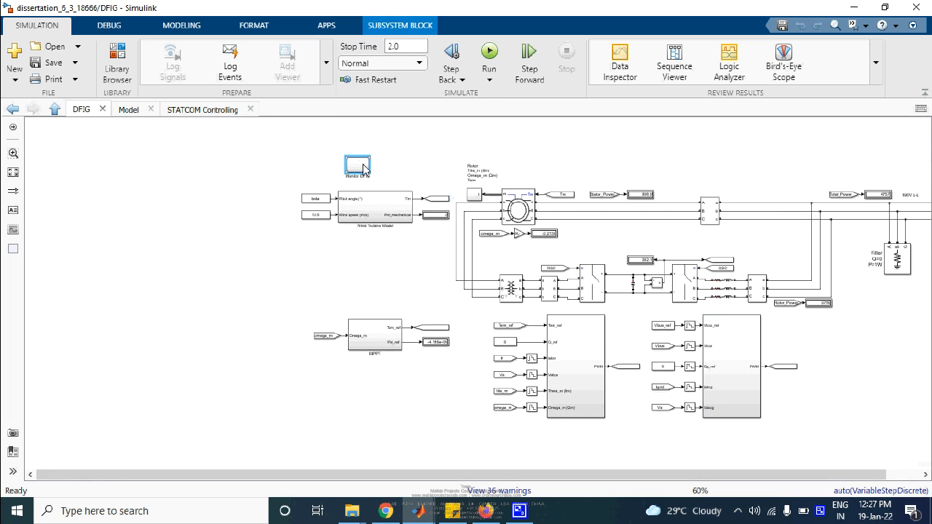
{"action": "double_click", "coordinate": [235, 240]}
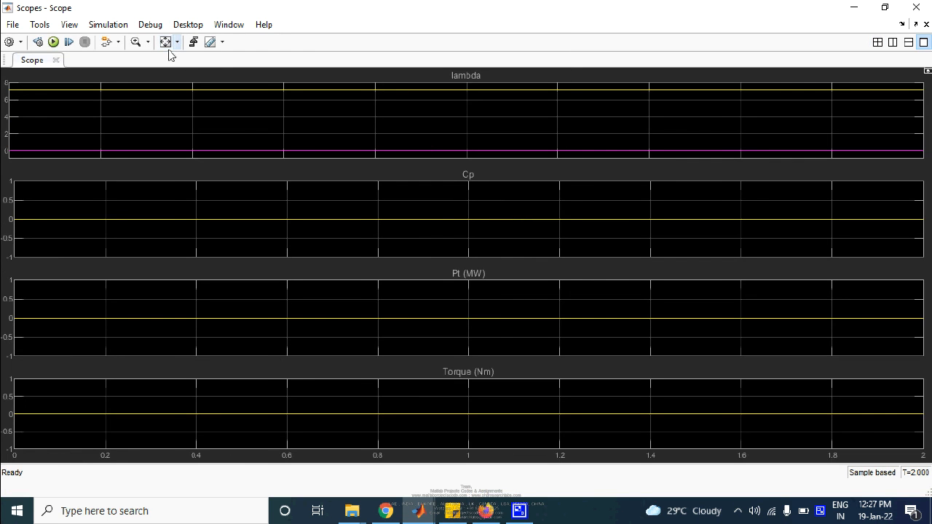
{"action": "left_click", "coordinate": [923, 7]}
{"action": "double_click", "coordinate": [471, 247]}
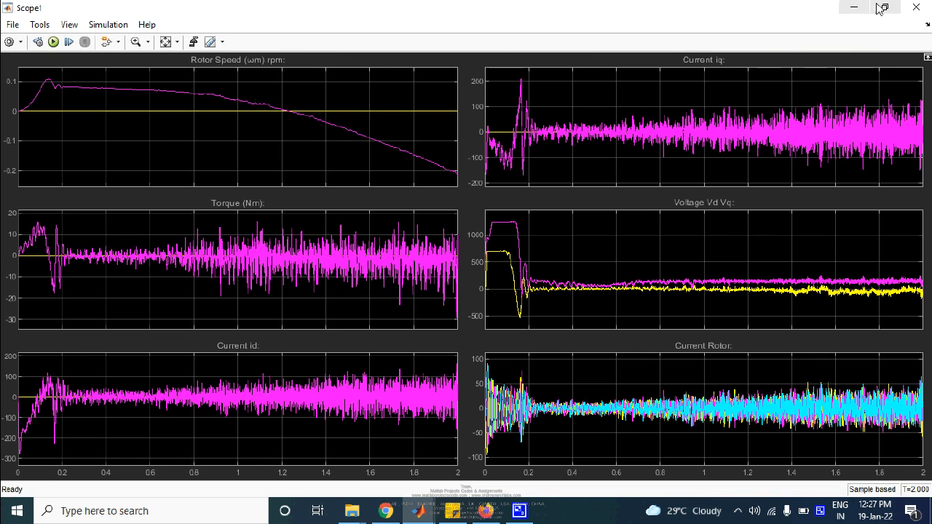
{"action": "left_click", "coordinate": [916, 7]}
{"action": "double_click", "coordinate": [859, 230]}
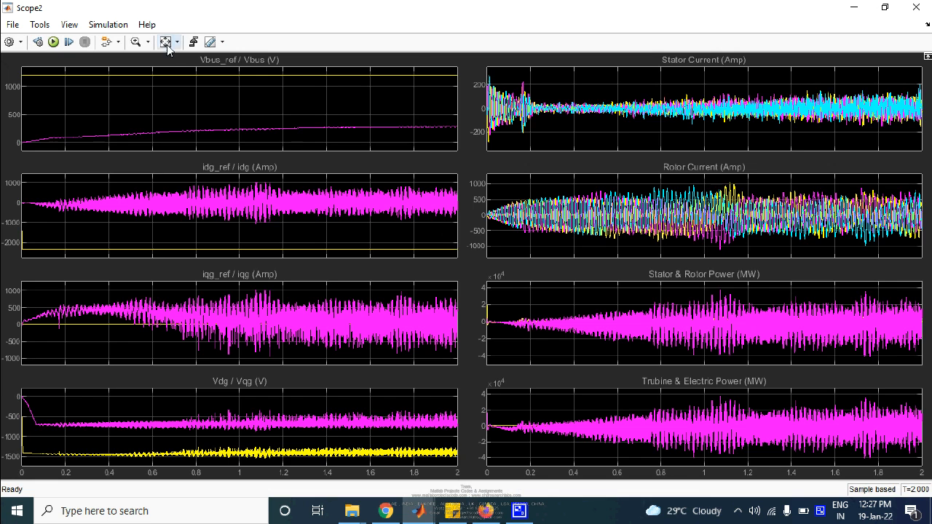
{"action": "left_click", "coordinate": [916, 7]}
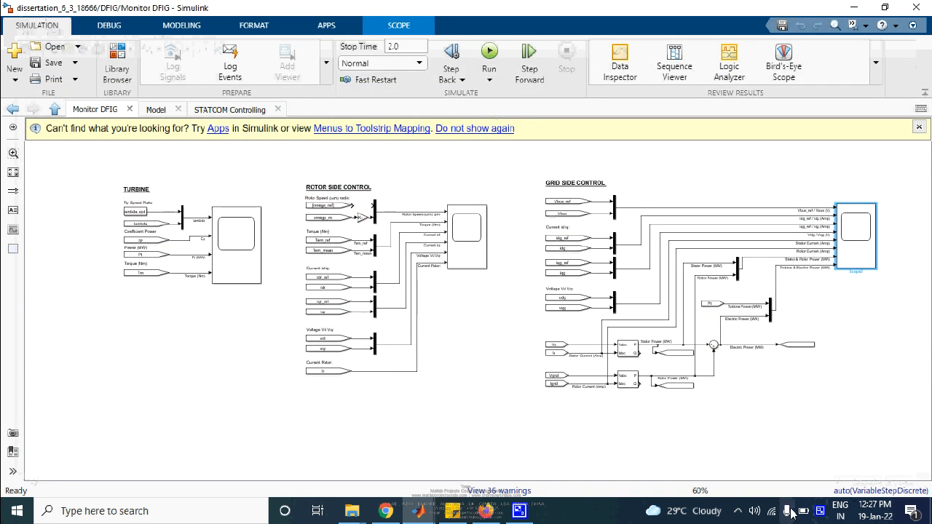
Step: Highlight the three output ports of the DFIG subsystem with their lines and return to the top-level model
{"action": "right_click", "coordinate": [820, 510]}
{"action": "left_click", "coordinate": [853, 474]}
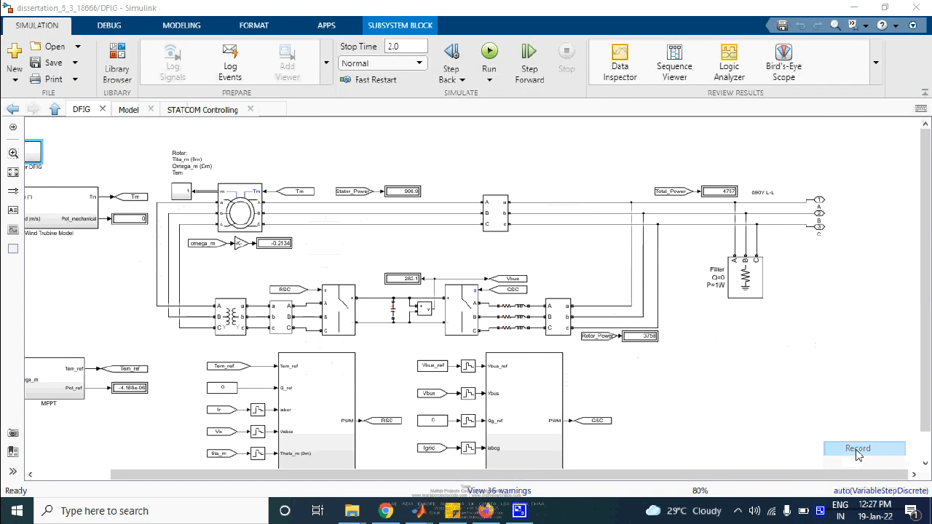
{"action": "left_click_drag", "start_coordinate": [804, 154], "coordinate": [856, 305]}
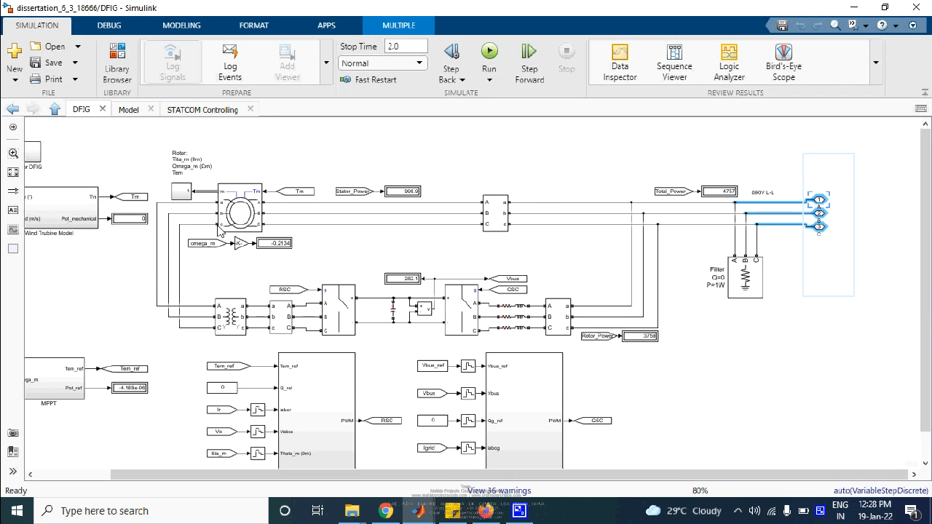
{"action": "scroll", "coordinate": [302, 279], "scroll_direction": "down", "scroll_amount": 2}
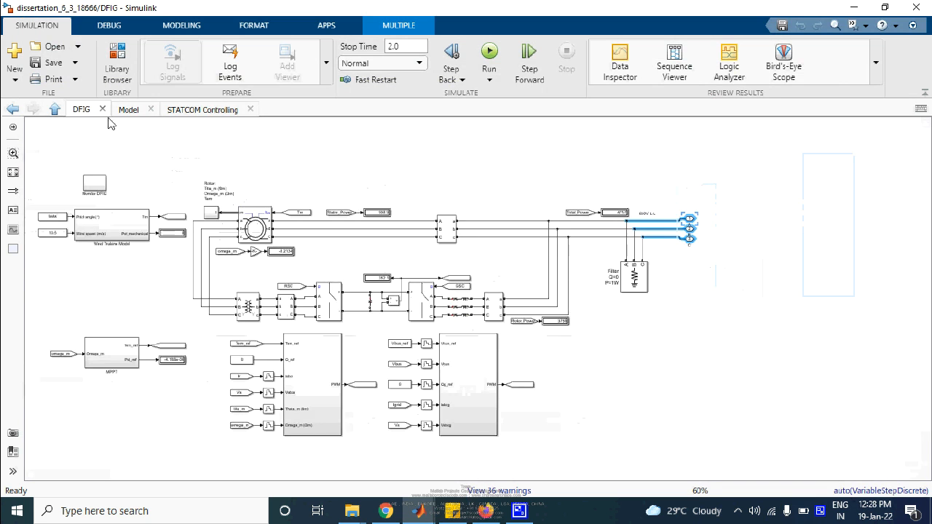
{"action": "left_click", "coordinate": [56, 111]}
Step: Examine the inside of the 48 Pulse STATCOM 25MVAr block and highlight Bus_statcom with its connecting lines at the top level
{"action": "double_click", "coordinate": [728, 430]}
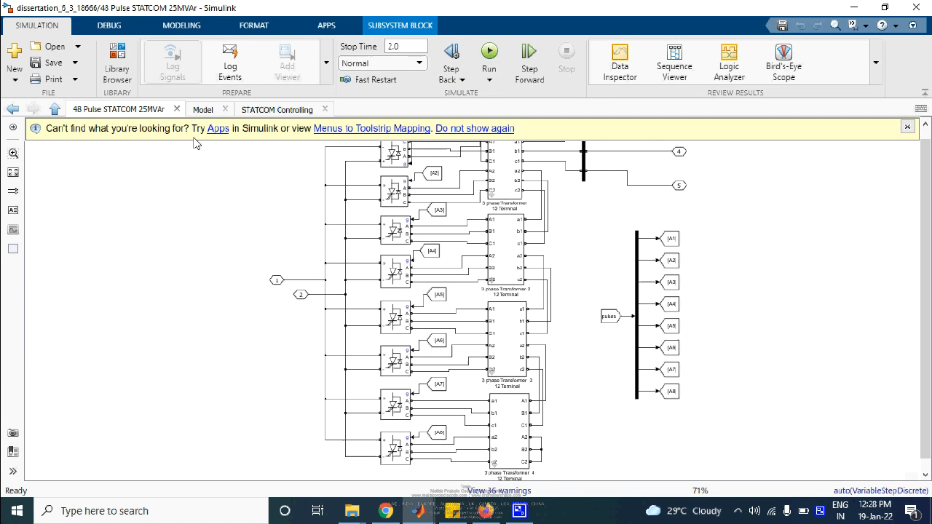
{"action": "left_click", "coordinate": [54, 109]}
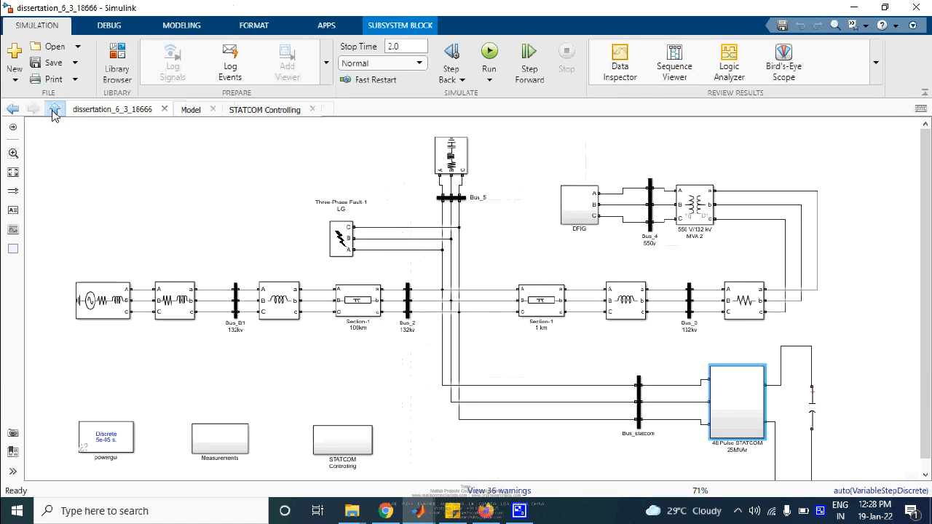
{"action": "left_click", "coordinate": [247, 177]}
{"action": "scroll", "coordinate": [388, 273], "scroll_direction": "down", "scroll_amount": 1}
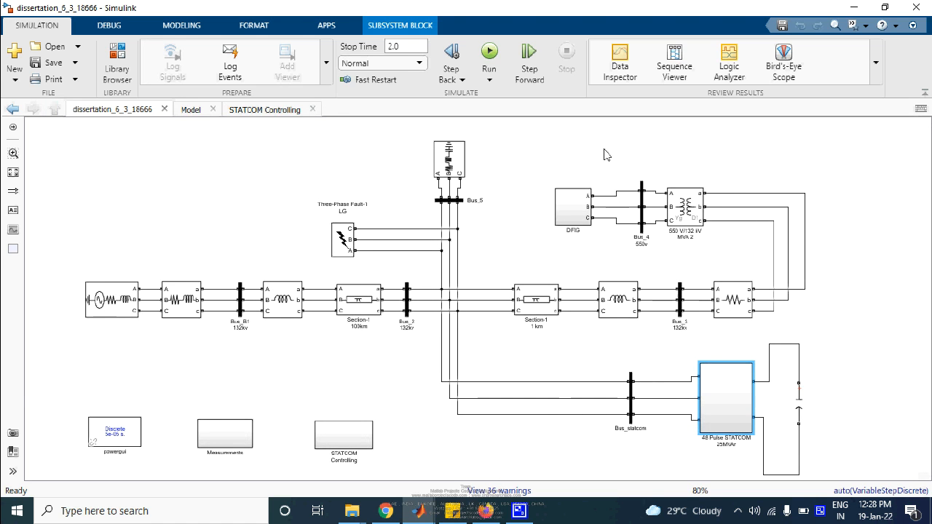
{"action": "left_click_drag", "start_coordinate": [599, 353], "coordinate": [665, 451]}
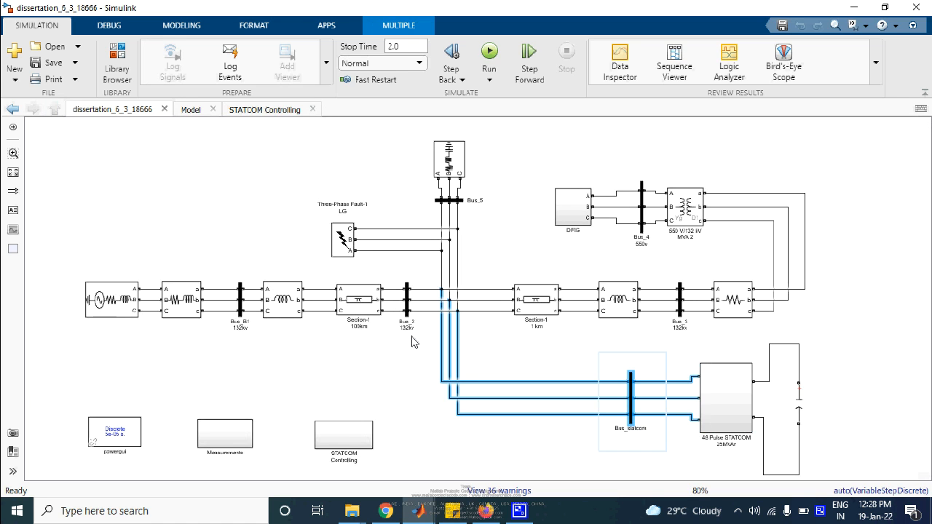
Step: View the STATCOM Controlling subsystem and the already open Model diagram, and return to the top-level dissertation_6_3_18666 diagram
{"action": "double_click", "coordinate": [347, 444]}
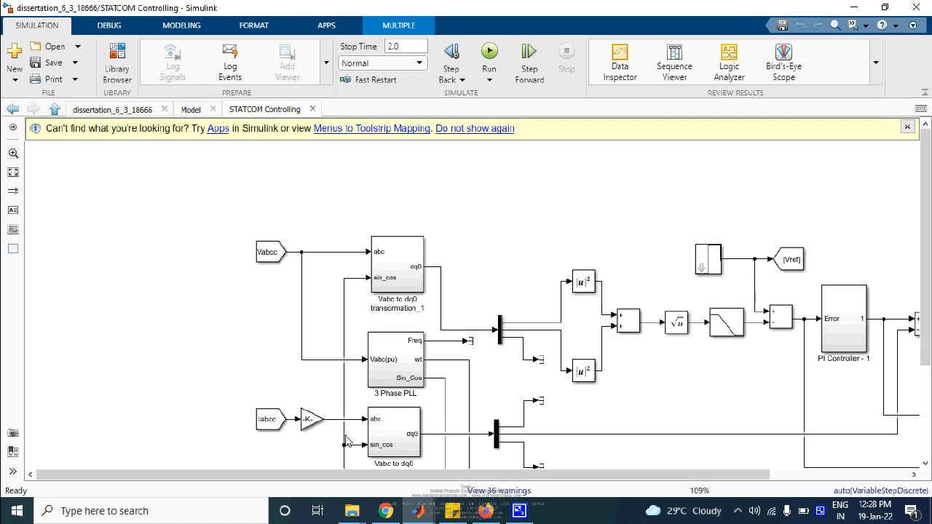
{"action": "left_click", "coordinate": [188, 110]}
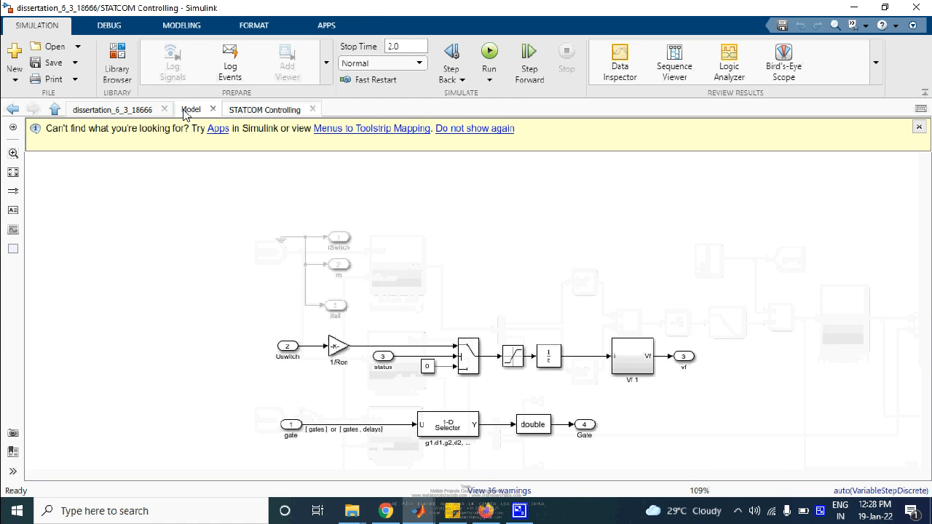
{"action": "left_click", "coordinate": [108, 107]}
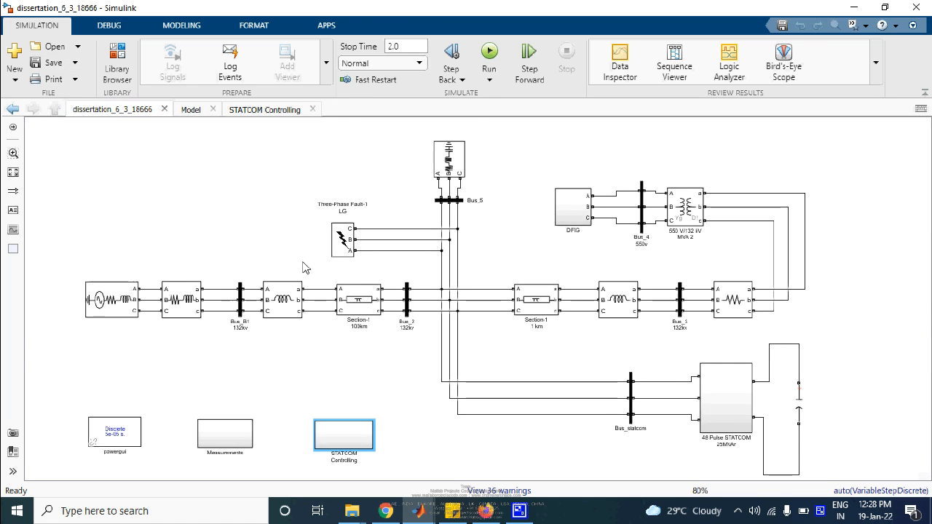
Step: Highlight the grid-side section from the three-phase source through Bus_B1 to the 100 km Section-1 line
{"action": "scroll", "coordinate": [298, 273], "scroll_direction": "down", "scroll_amount": 2}
{"action": "scroll", "coordinate": [289, 350], "scroll_direction": "up", "scroll_amount": 2}
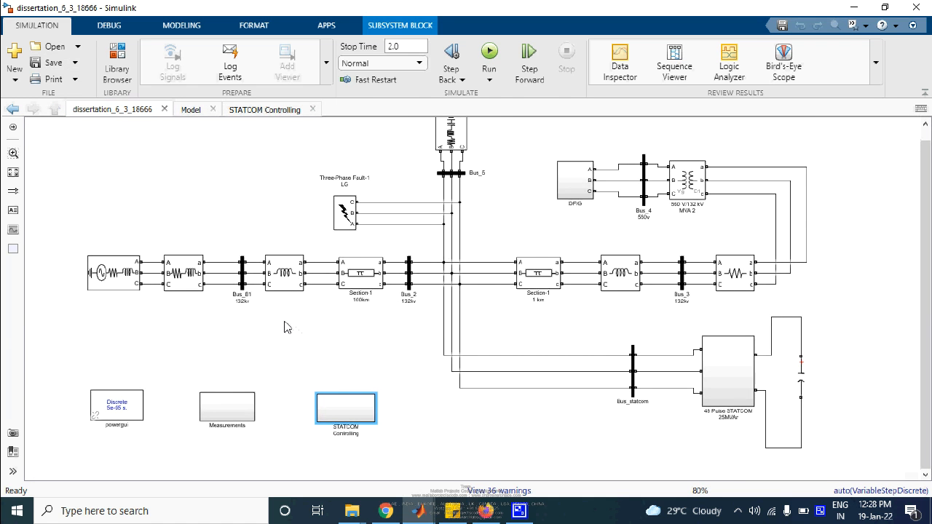
{"action": "left_click_drag", "start_coordinate": [62, 235], "coordinate": [397, 329]}
{"action": "right_click", "coordinate": [837, 516]}
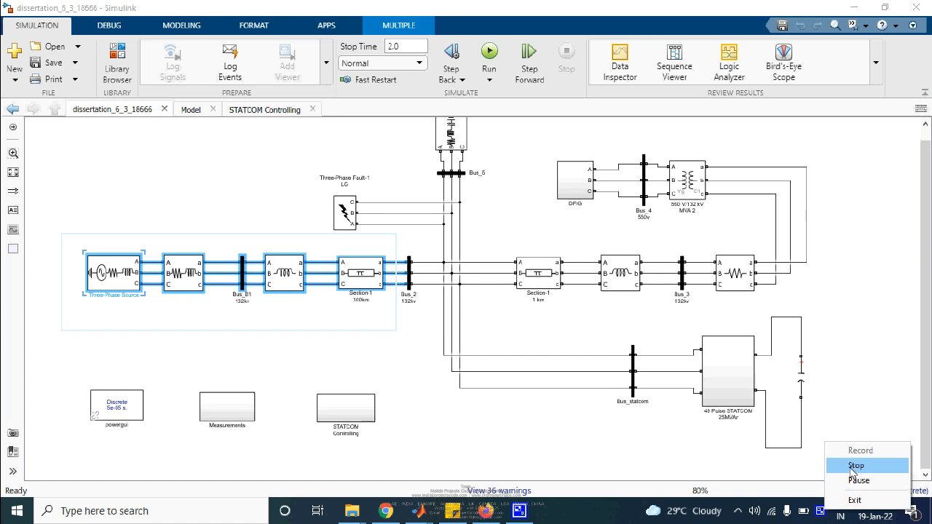
{"action": "left_click", "coordinate": [857, 482]}
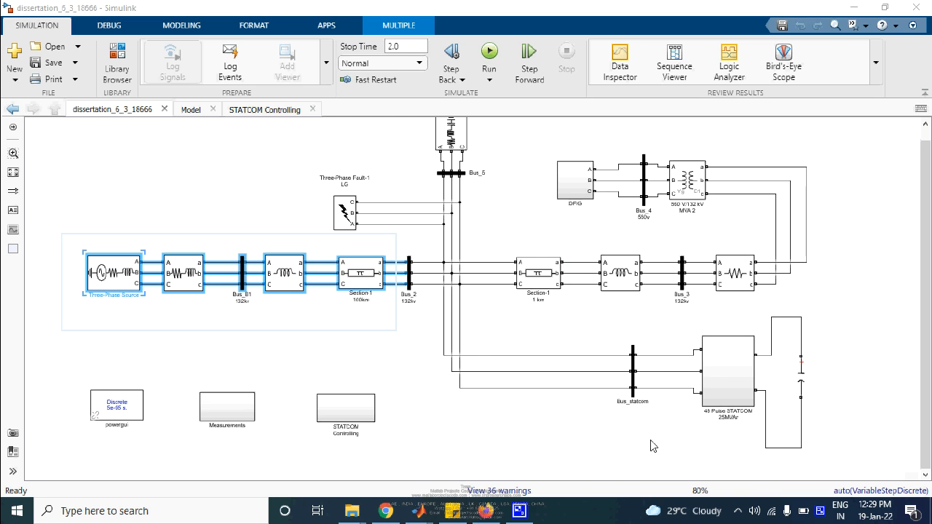
Step: Highlight the lines joining Bus_2, the 1 km Section-1 line and Bus_statcom, and clear the selection
{"action": "right_click", "coordinate": [805, 512]}
{"action": "left_click", "coordinate": [857, 457]}
{"action": "left_click_drag", "start_coordinate": [427, 236], "coordinate": [489, 299]}
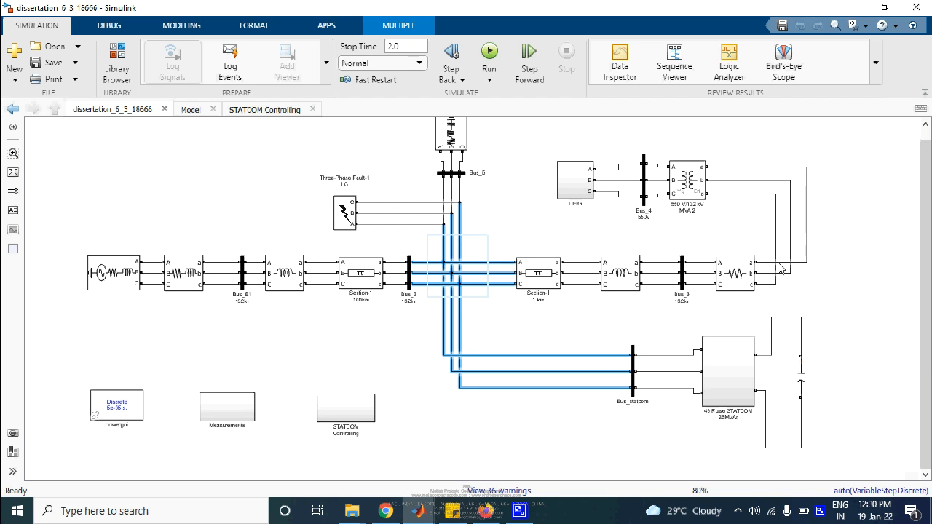
{"action": "left_click", "coordinate": [697, 182]}
{"action": "left_click", "coordinate": [275, 202]}
Step: Open the Measurements subsystem and view the BUS-1 scope with its voltage, current, P and Q plots
{"action": "double_click", "coordinate": [243, 407]}
{"action": "left_click", "coordinate": [227, 188]}
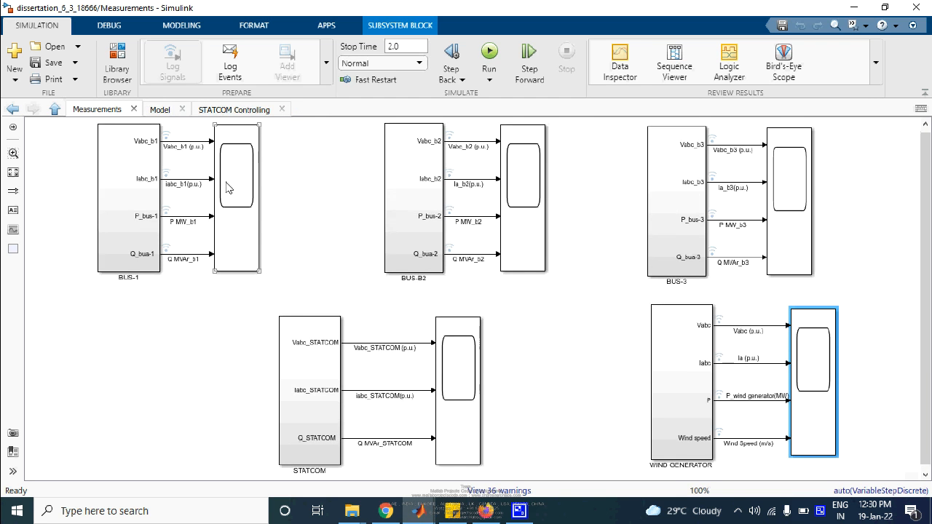
{"action": "double_click", "coordinate": [227, 188]}
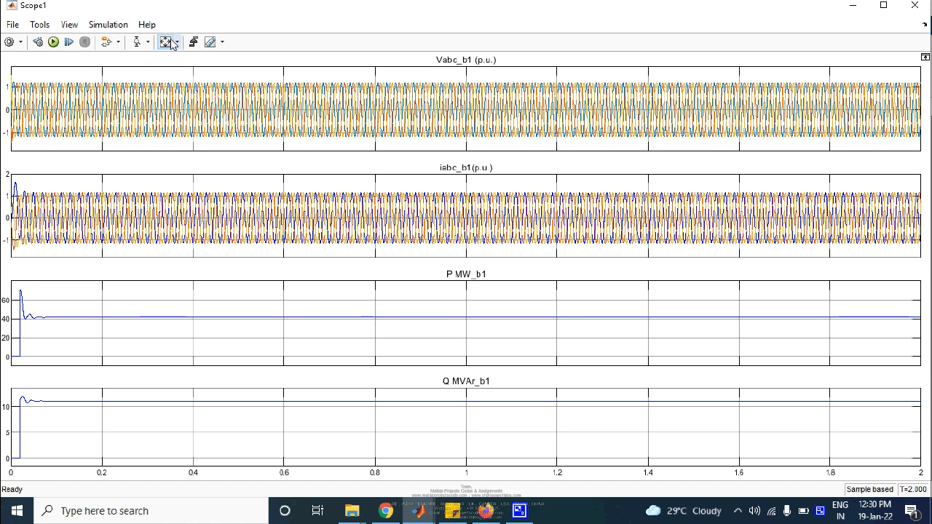
{"action": "left_click", "coordinate": [916, 9]}
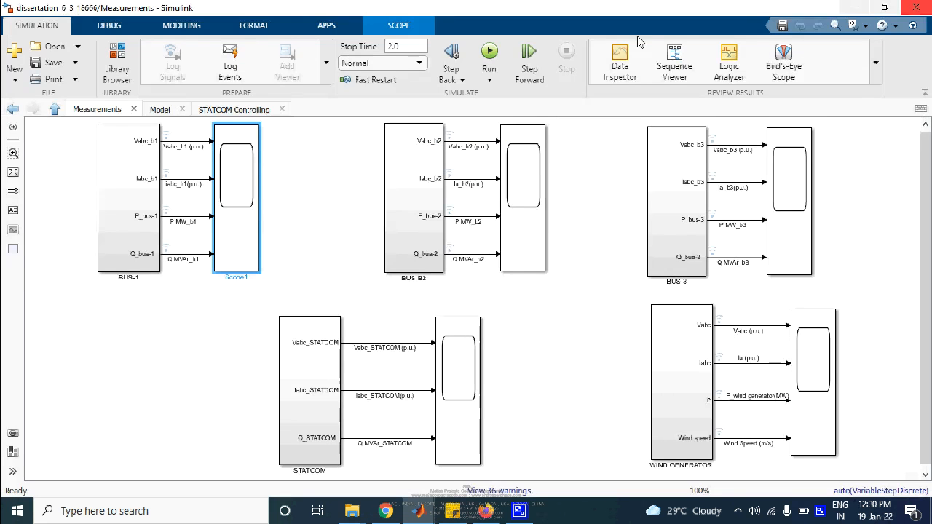
Step: View the BUS-B2 scope's voltage, current, active power and reactive power plots and close it
{"action": "left_click", "coordinate": [535, 233]}
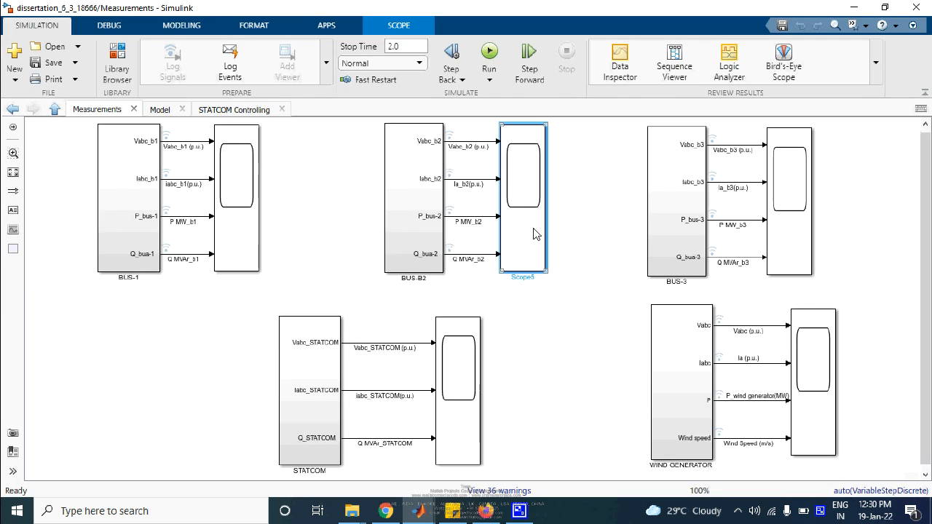
{"action": "double_click", "coordinate": [535, 233]}
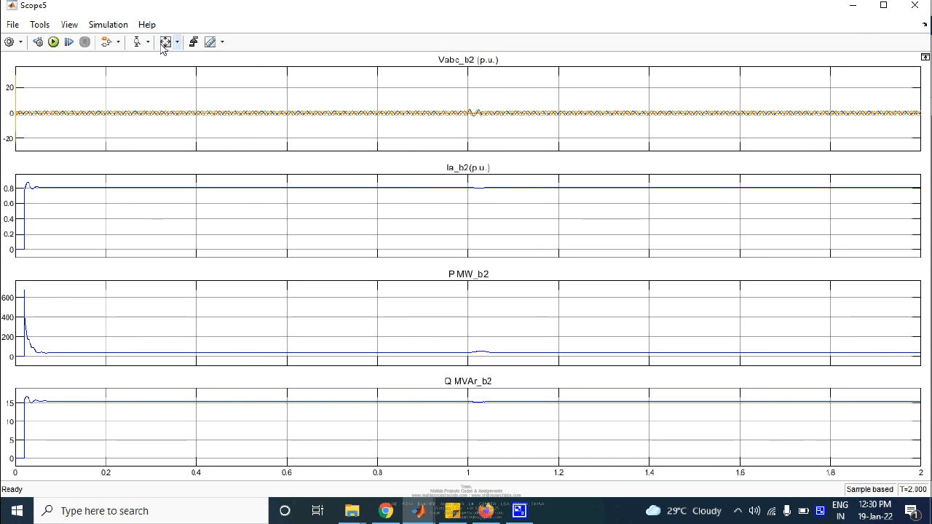
{"action": "left_click", "coordinate": [914, 5]}
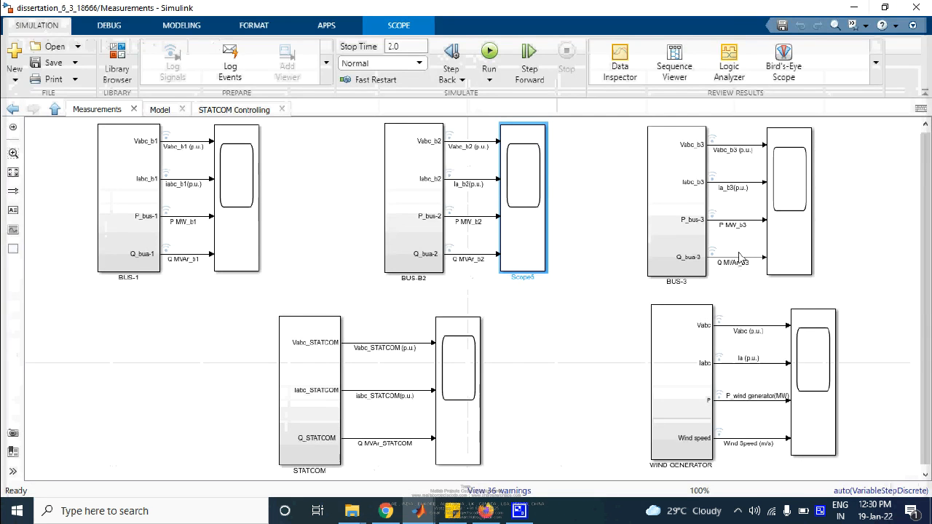
Step: View the BUS-3 scope's voltage, current, P and Q plots, close it, and return to the top-level model
{"action": "left_click", "coordinate": [786, 242]}
{"action": "double_click", "coordinate": [786, 242]}
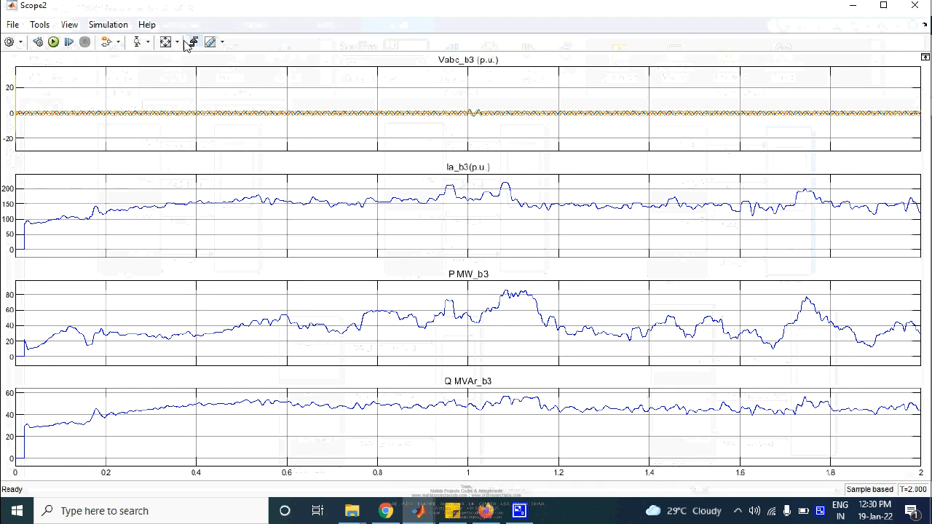
{"action": "left_click", "coordinate": [914, 5]}
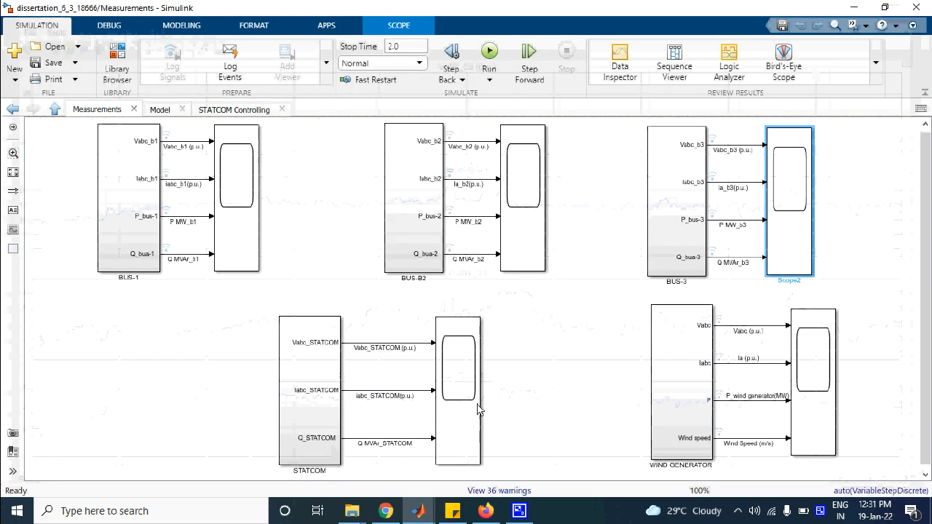
{"action": "left_click", "coordinate": [55, 109]}
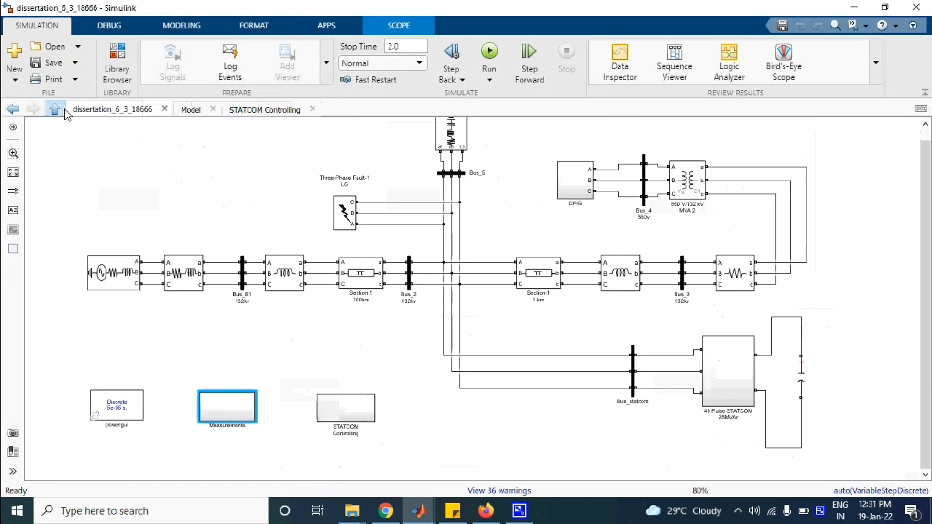